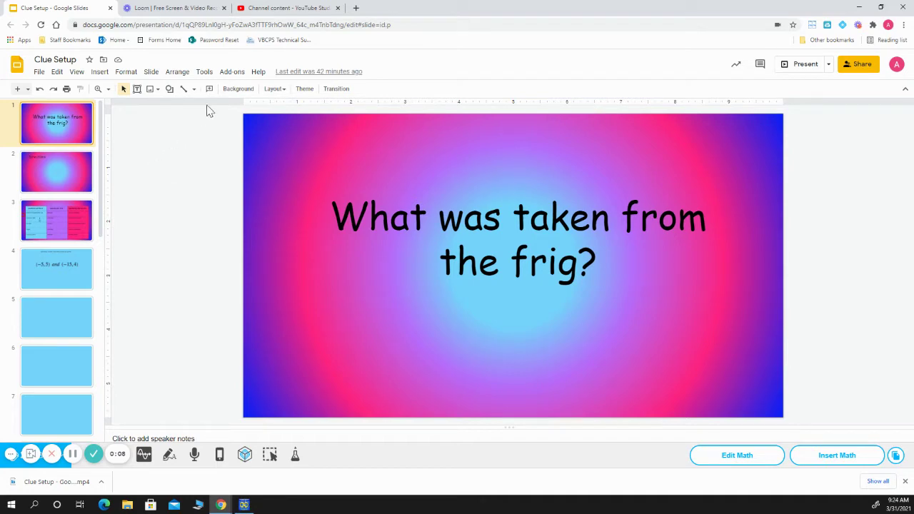
# - Set a custom radial gradient background on the title slide: light blue centre, pink, deep blue edge
pyautogui.click(239, 93)
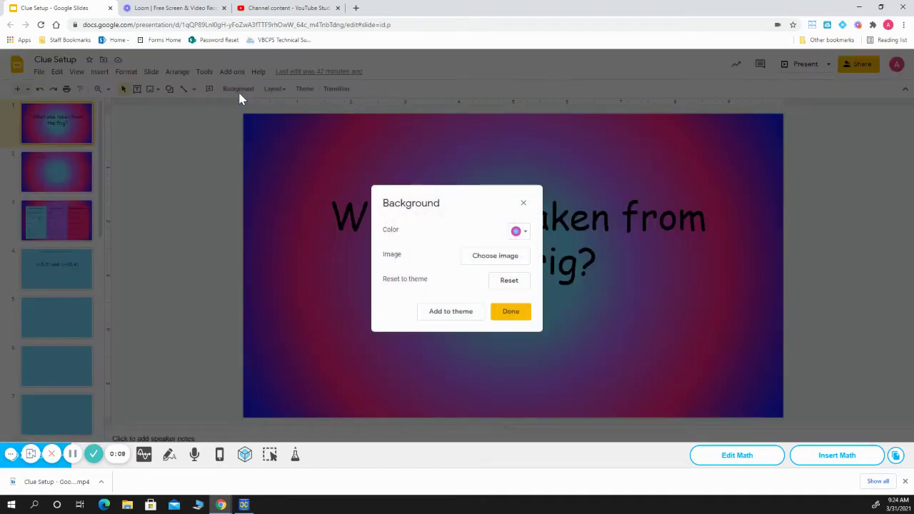
pyautogui.click(517, 231)
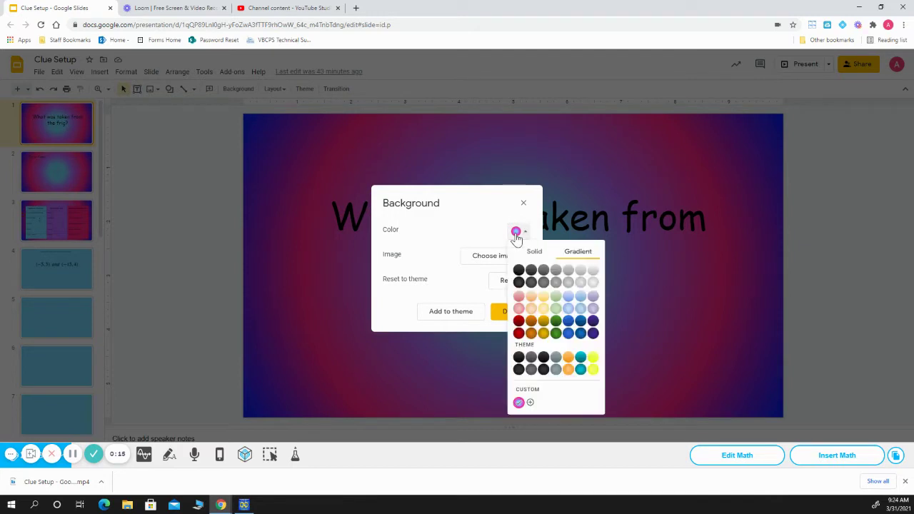
pyautogui.click(530, 404)
pyautogui.moveTo(449, 207); pyautogui.dragTo(578, 191)
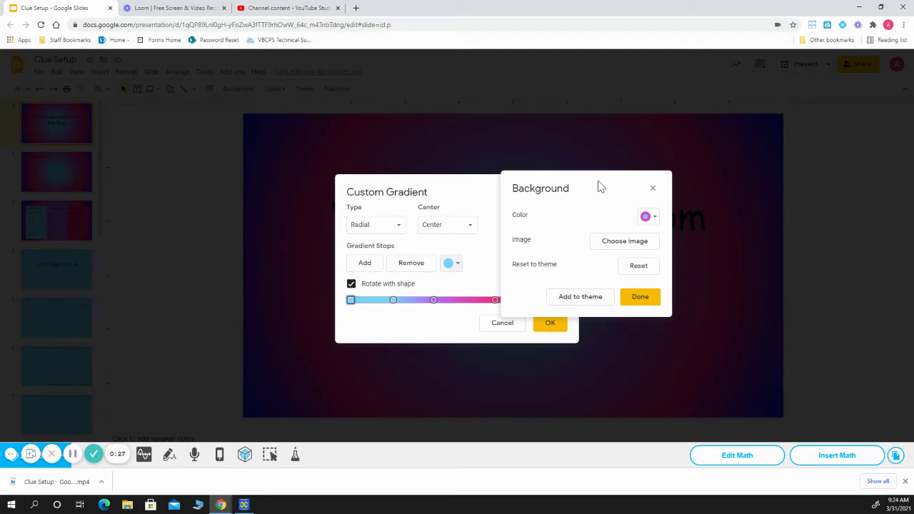
pyautogui.moveTo(599, 189); pyautogui.dragTo(719, 204)
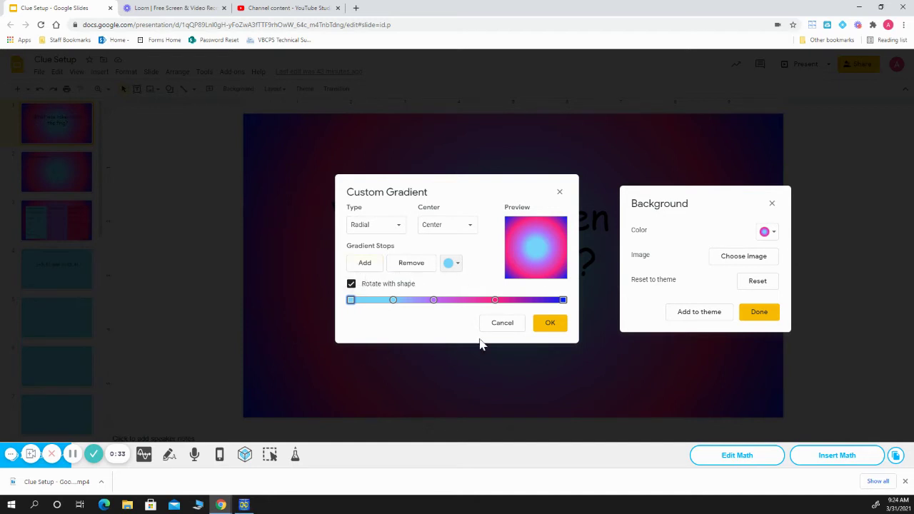
pyautogui.click(555, 328)
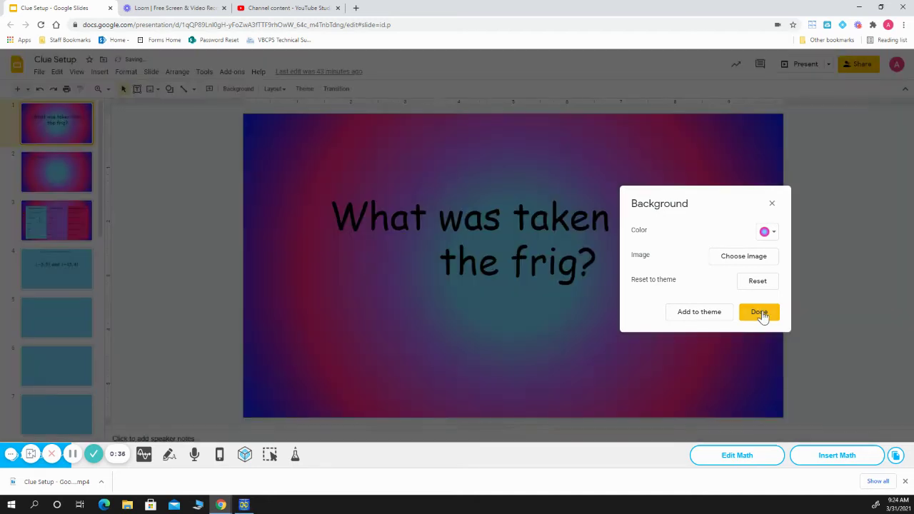
pyautogui.click(761, 314)
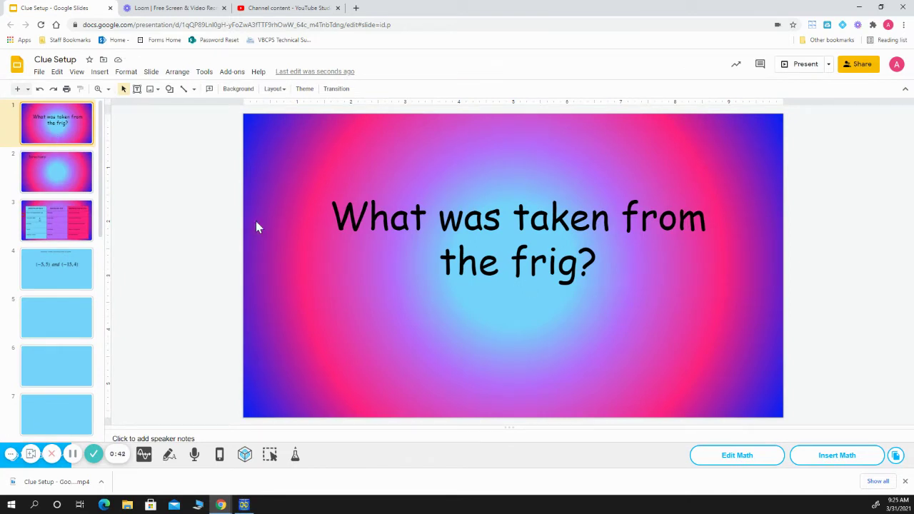
# - Move past the Directions slide to slide 3, the table of what was taken, who and why
pyautogui.click(71, 181)
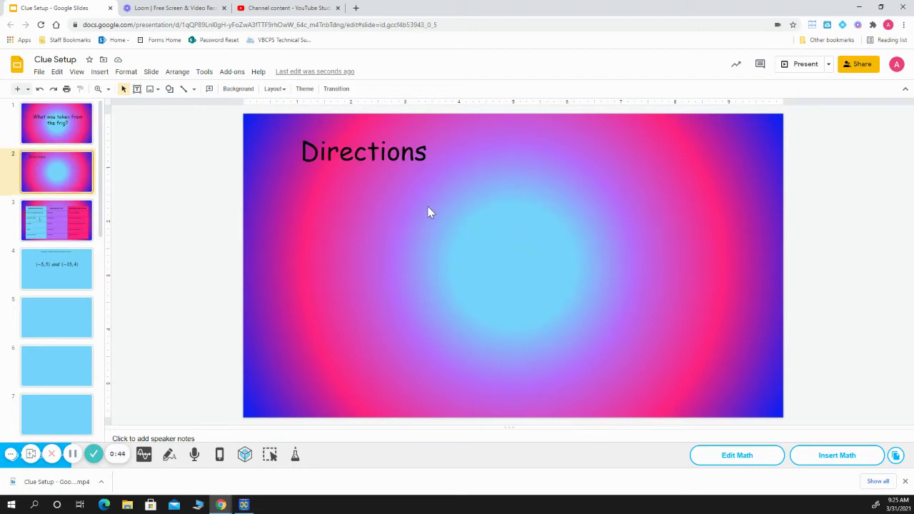
pyautogui.click(52, 227)
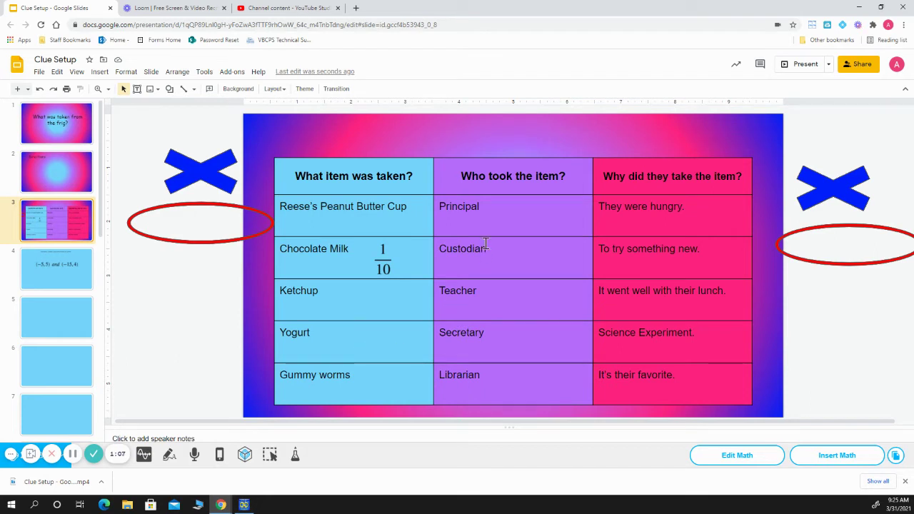
pyautogui.click(205, 177)
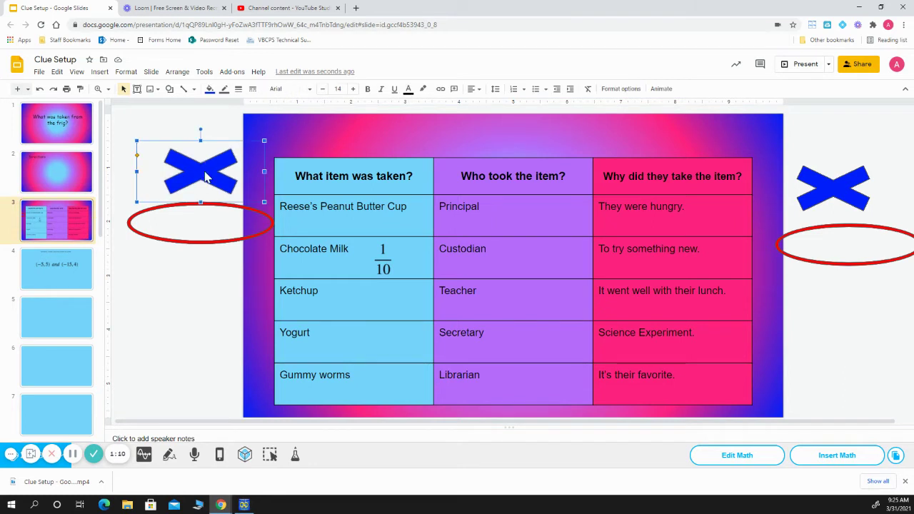
pyautogui.click(179, 129)
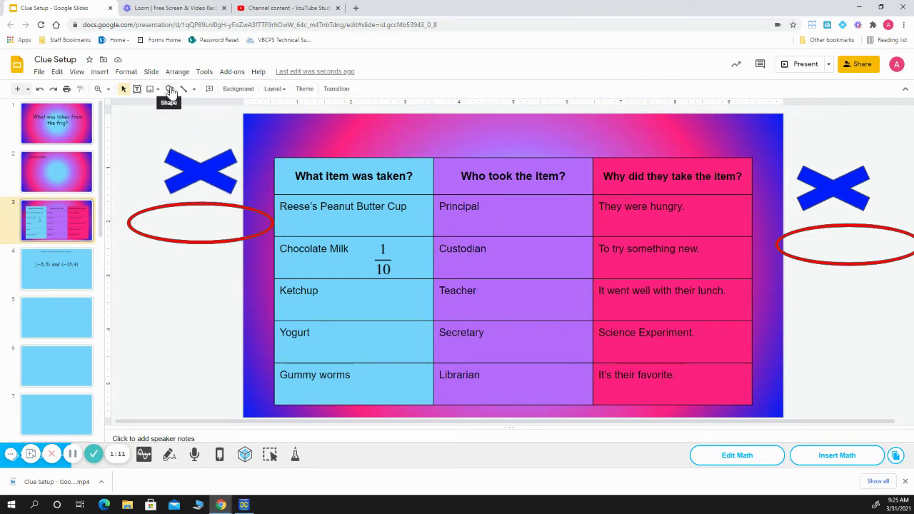
pyautogui.click(169, 90)
pyautogui.moveTo(190, 110)
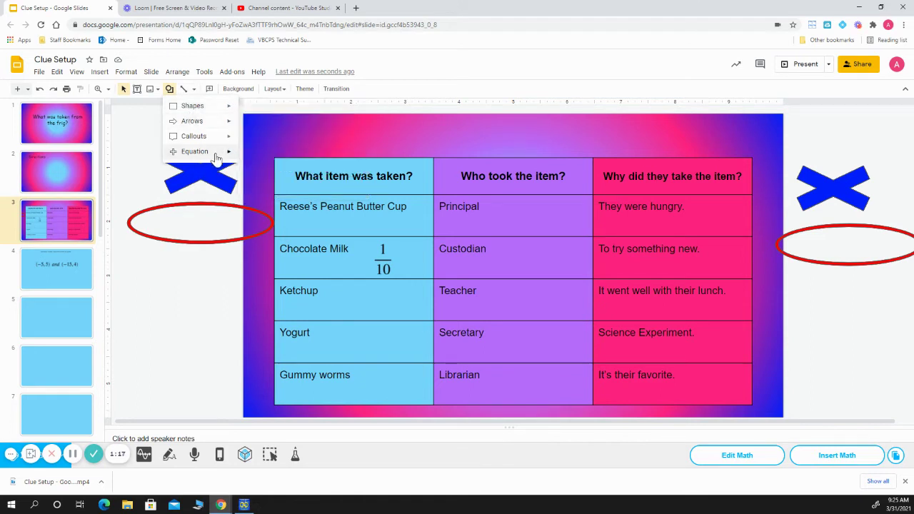
pyautogui.moveTo(216, 156)
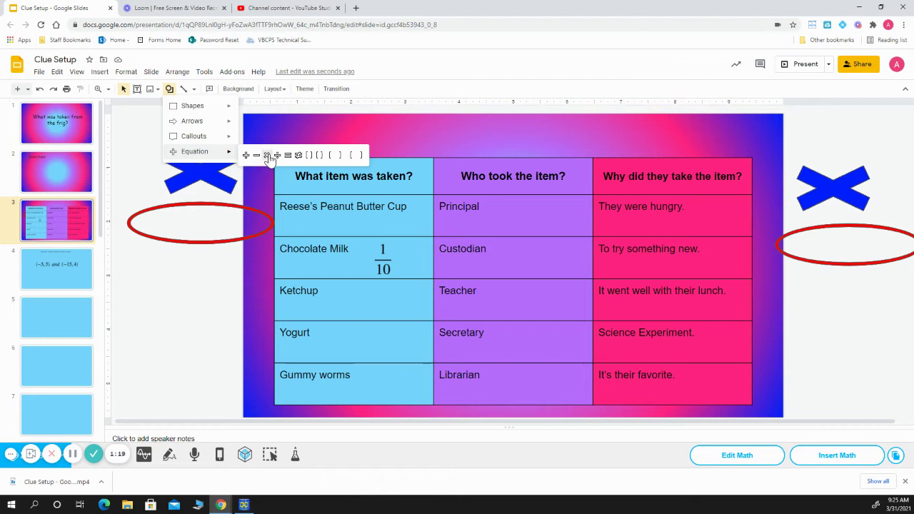
pyautogui.click(159, 460)
pyautogui.moveTo(167, 310); pyautogui.dragTo(269, 348)
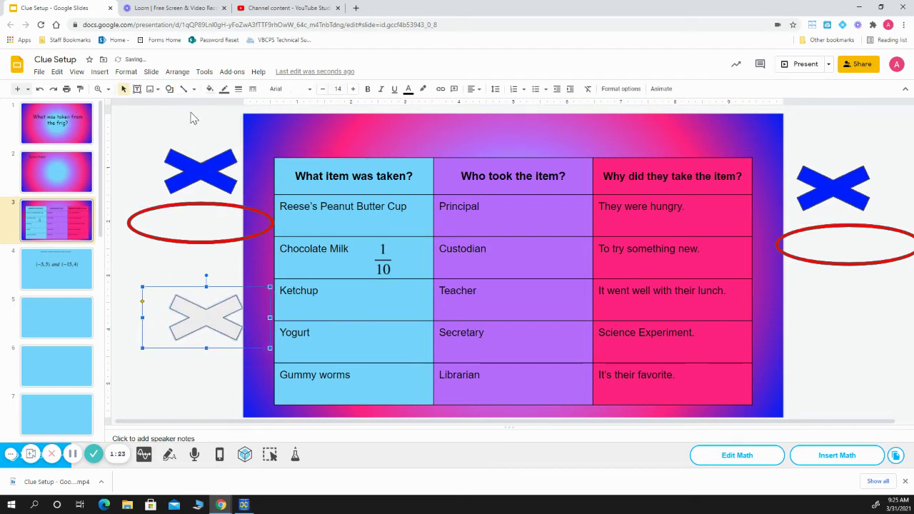
pyautogui.click(209, 90)
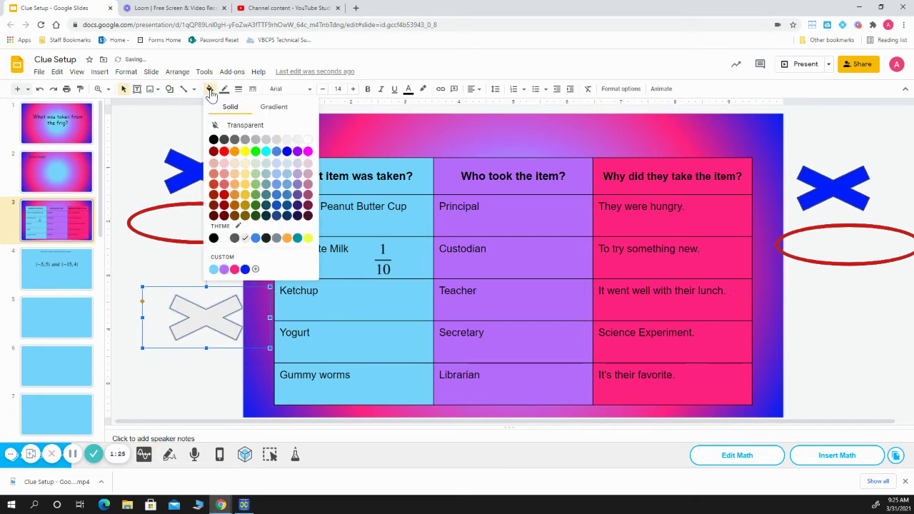
pyautogui.click(245, 269)
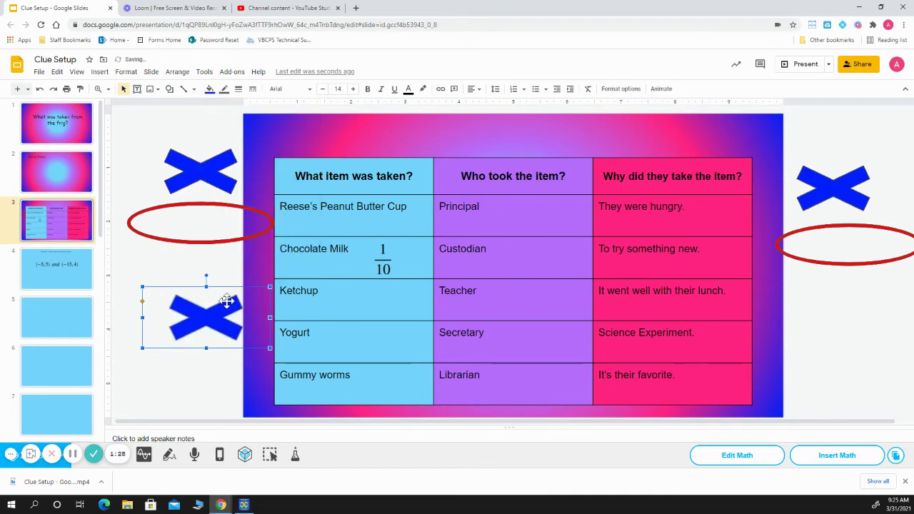
pyautogui.press('Delete')
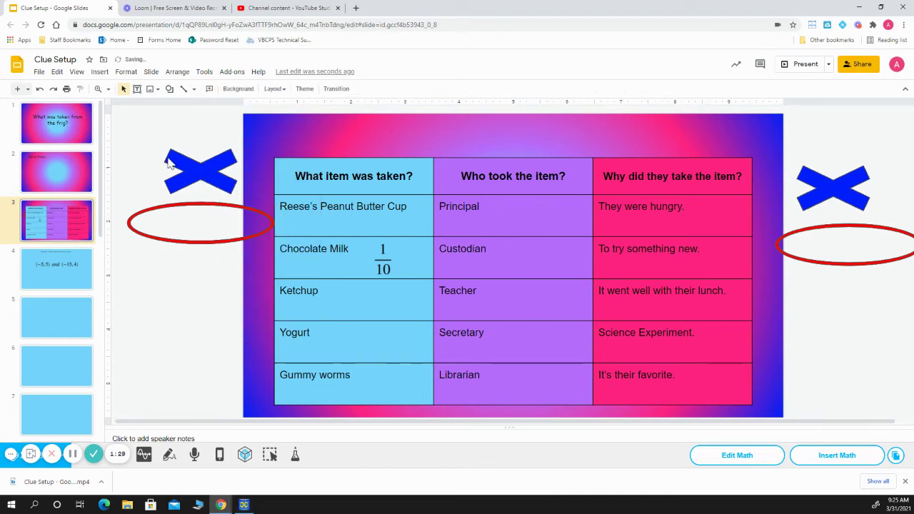
pyautogui.click(170, 90)
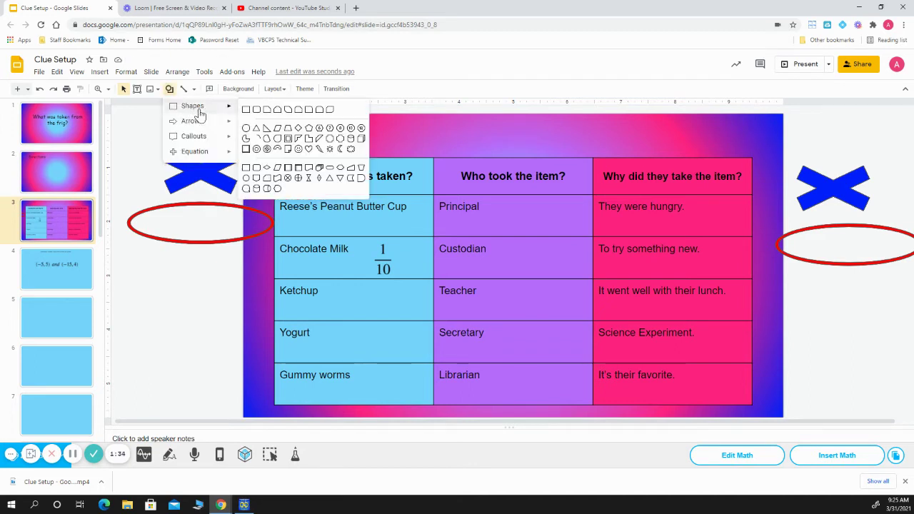
pyautogui.click(256, 152)
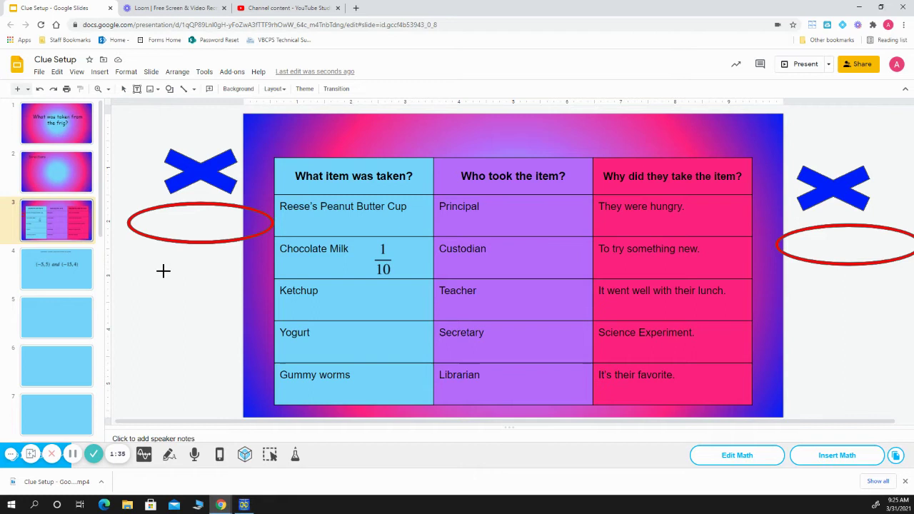
pyautogui.moveTo(164, 270); pyautogui.dragTo(242, 350)
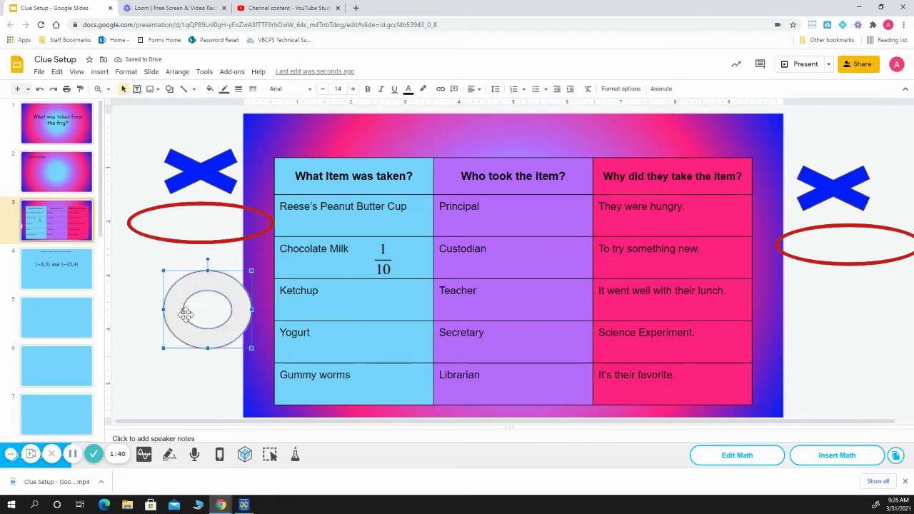
pyautogui.moveTo(185, 309); pyautogui.dragTo(166, 314)
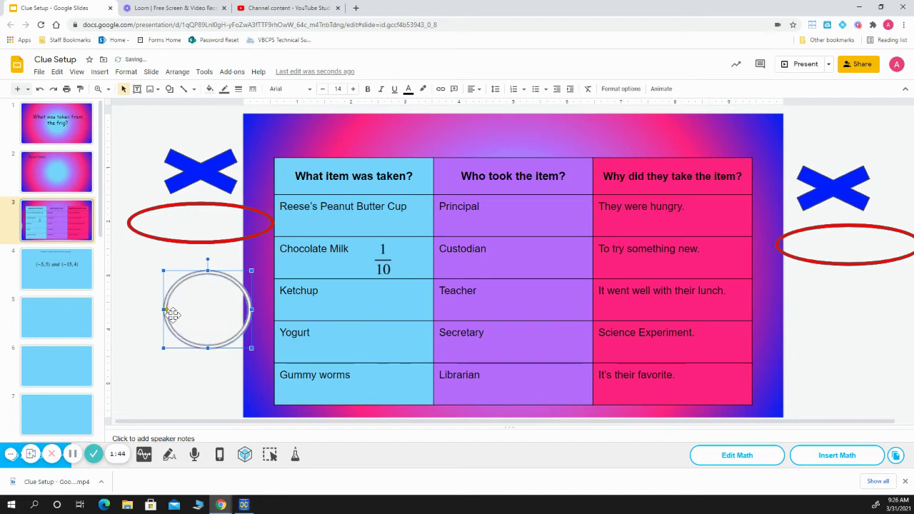
pyautogui.click(209, 88)
pyautogui.click(223, 152)
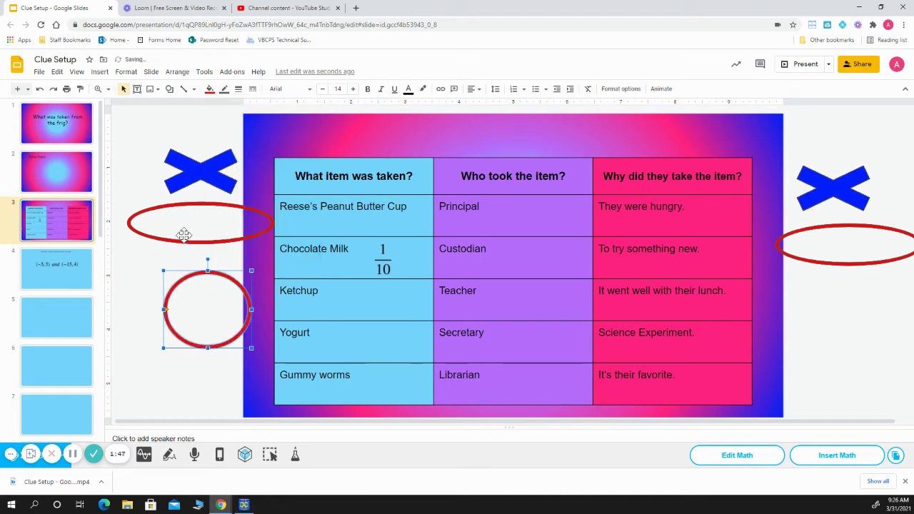
pyautogui.press('Delete')
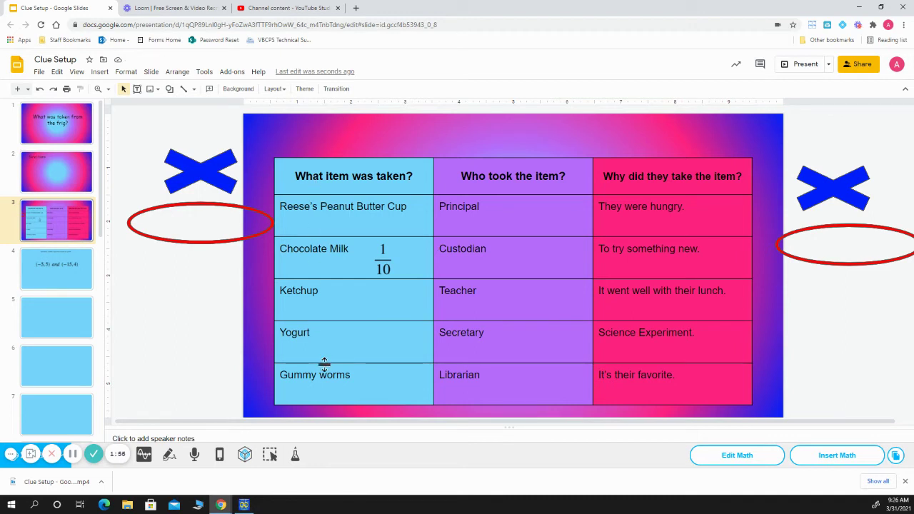
pyautogui.click(60, 289)
pyautogui.scroll(-3, 67, 301)
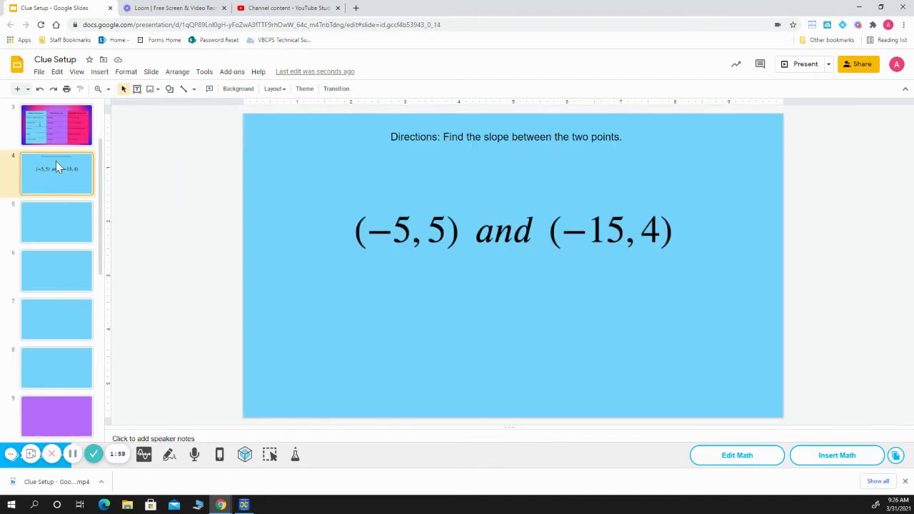
pyautogui.scroll(1, 64, 360)
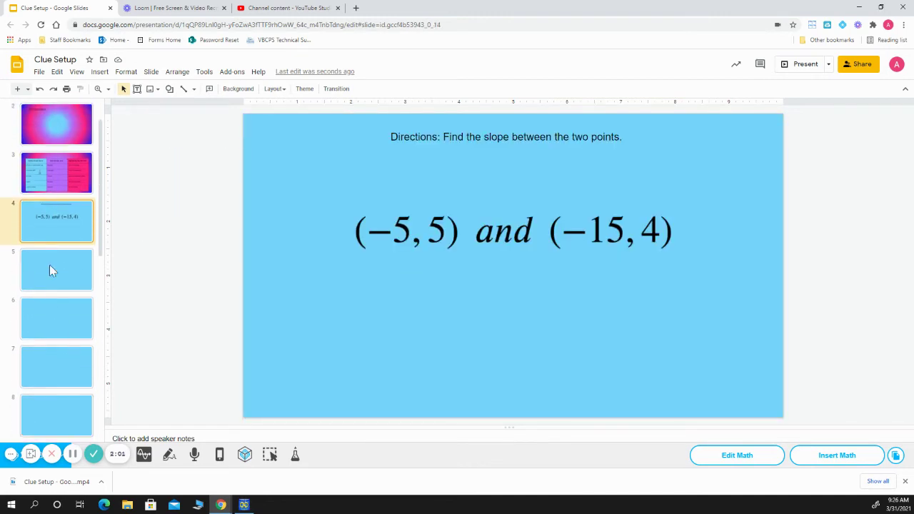
pyautogui.click(68, 172)
pyautogui.scroll(-3, 55, 289)
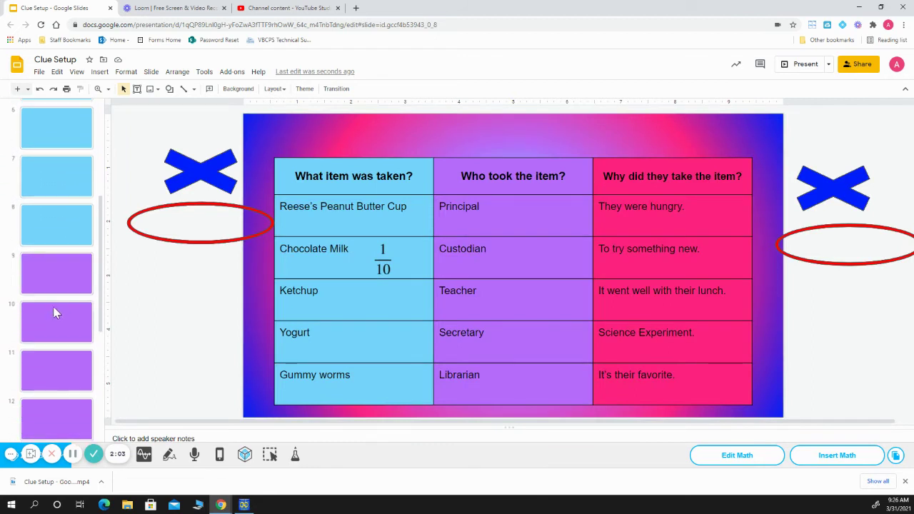
pyautogui.scroll(3, 53, 279)
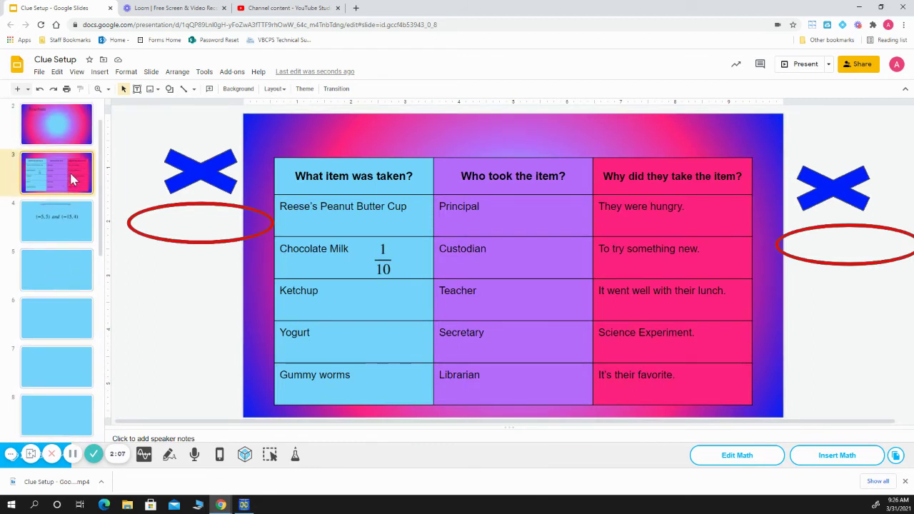
pyautogui.scroll(-4, 61, 321)
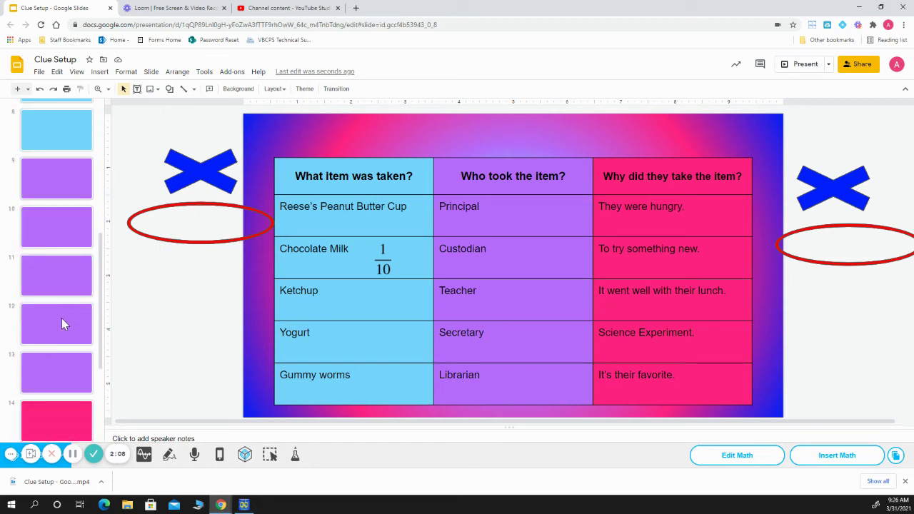
pyautogui.scroll(-2, 61, 324)
pyautogui.click(60, 330)
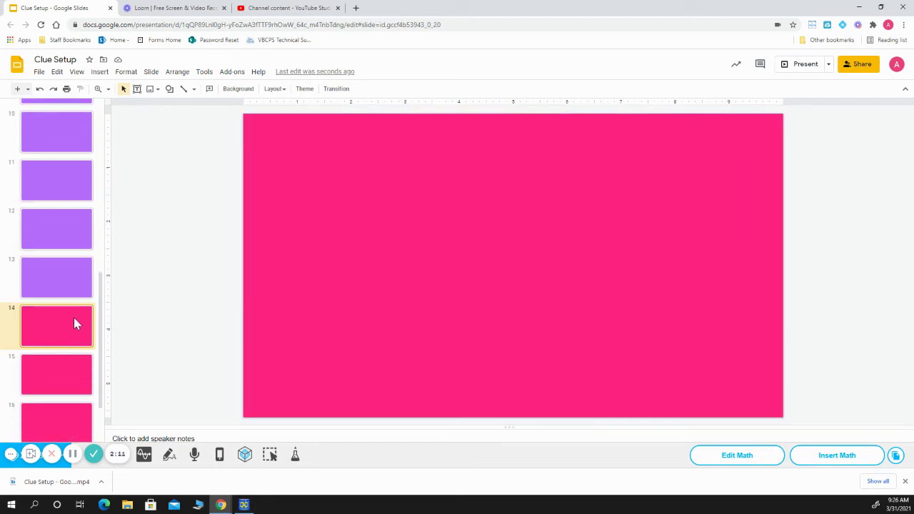
pyautogui.scroll(5, 74, 321)
pyautogui.click(65, 176)
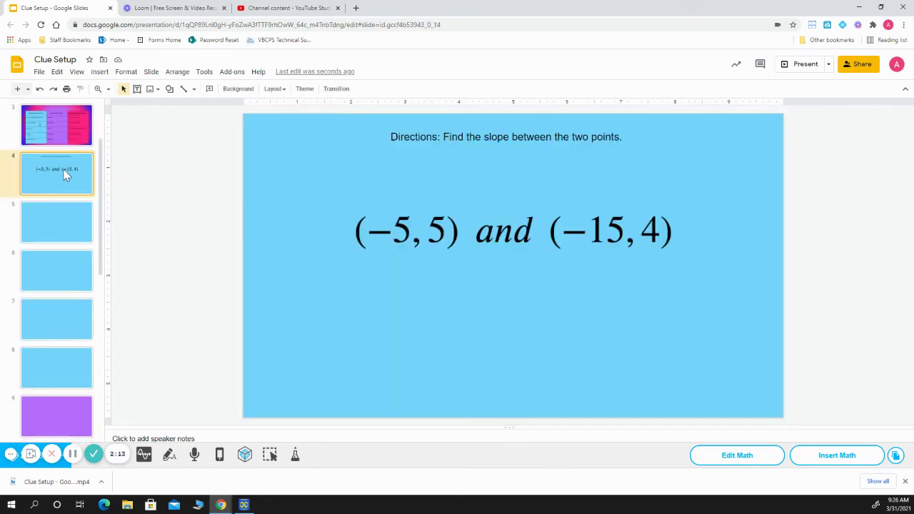
pyautogui.scroll(1, 37, 204)
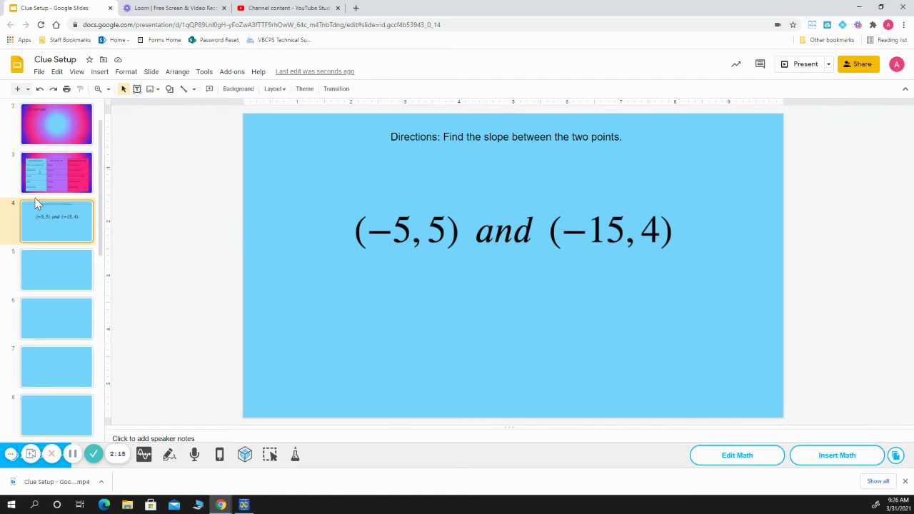
pyautogui.click(47, 181)
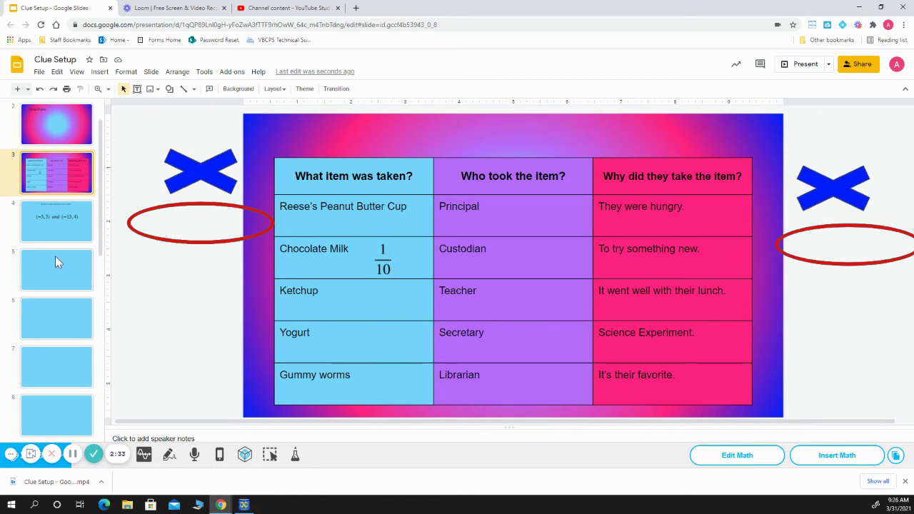
# - Add a new blank slide after slide 18, the last pink slide
pyautogui.scroll(-6, 55, 257)
pyautogui.scroll(7, 55, 258)
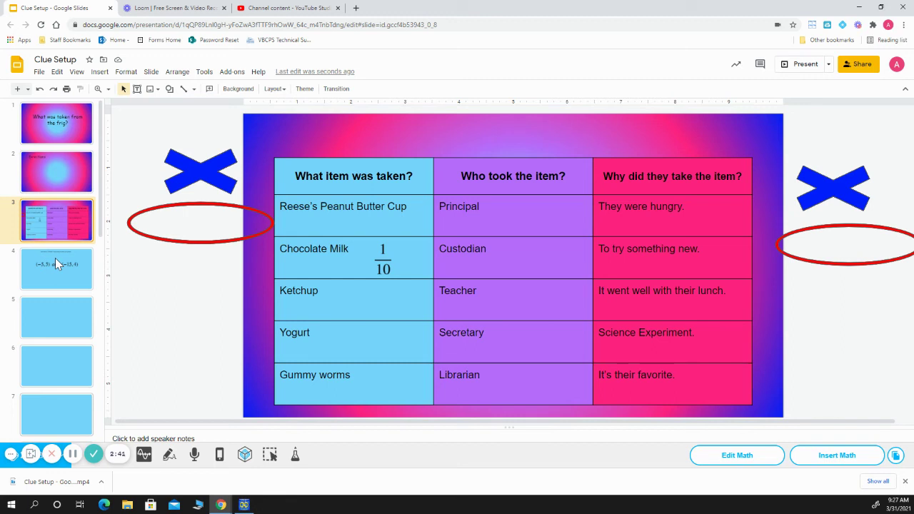
pyautogui.click(55, 258)
pyautogui.scroll(-8, 41, 313)
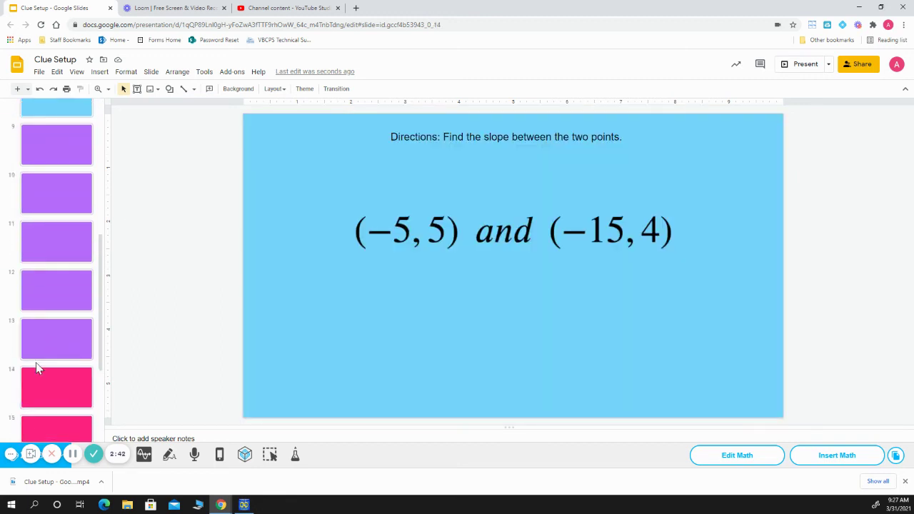
pyautogui.click(75, 434)
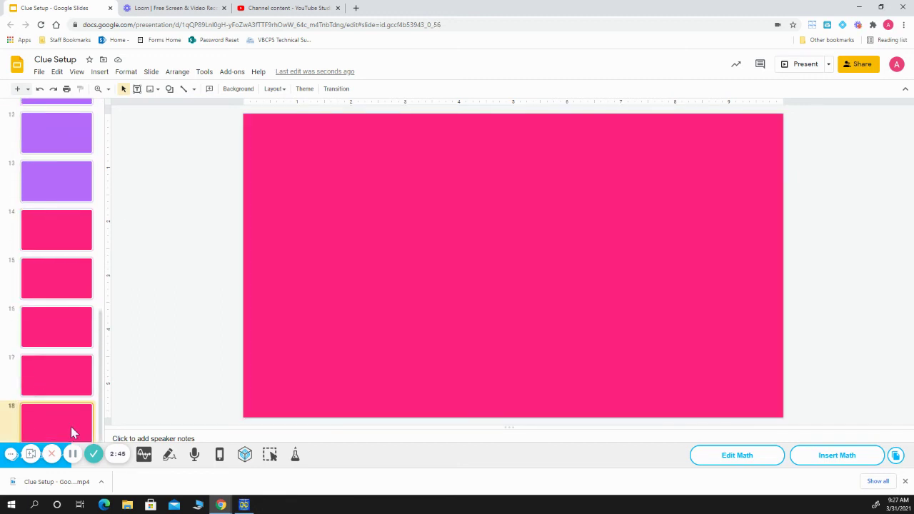
pyautogui.hotkey('ctrl', 'm')
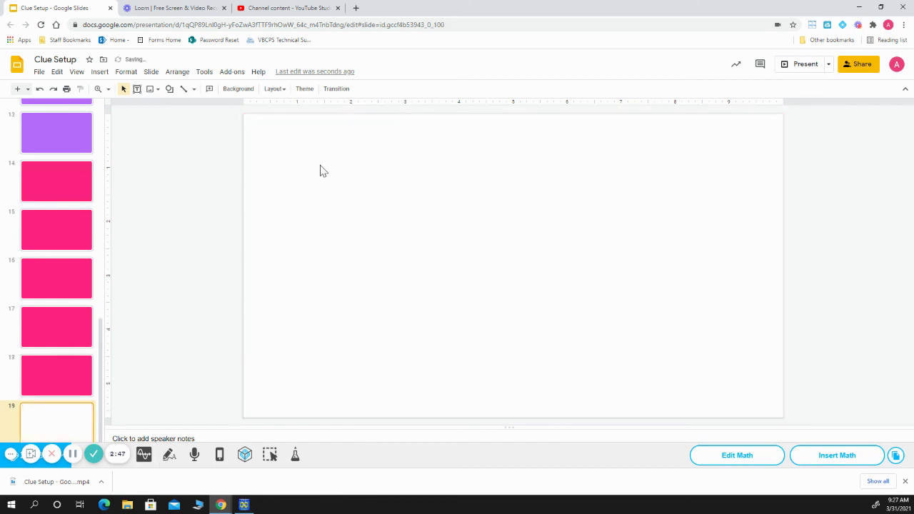
# - Add a text box across the top reading 'Insert a picture of your work here.'
pyautogui.click(136, 93)
pyautogui.moveTo(263, 122); pyautogui.dragTo(762, 151)
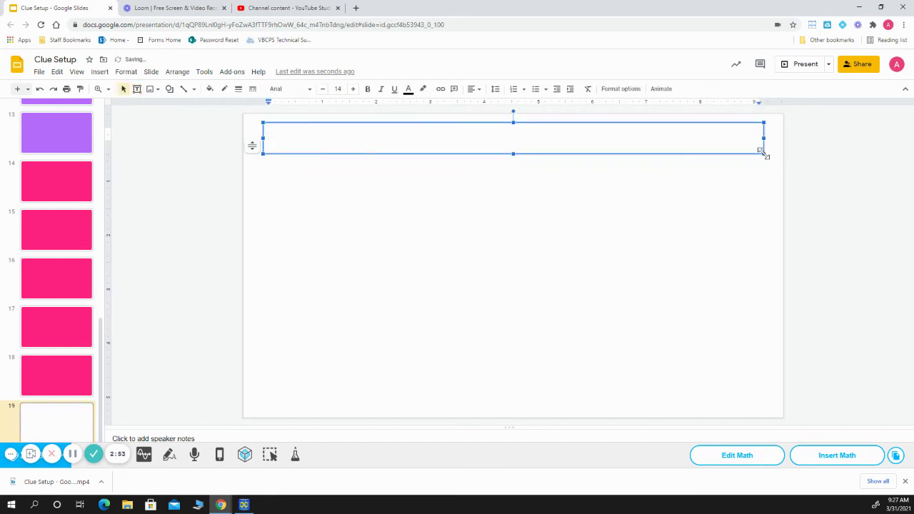
pyautogui.write('Insert a ')
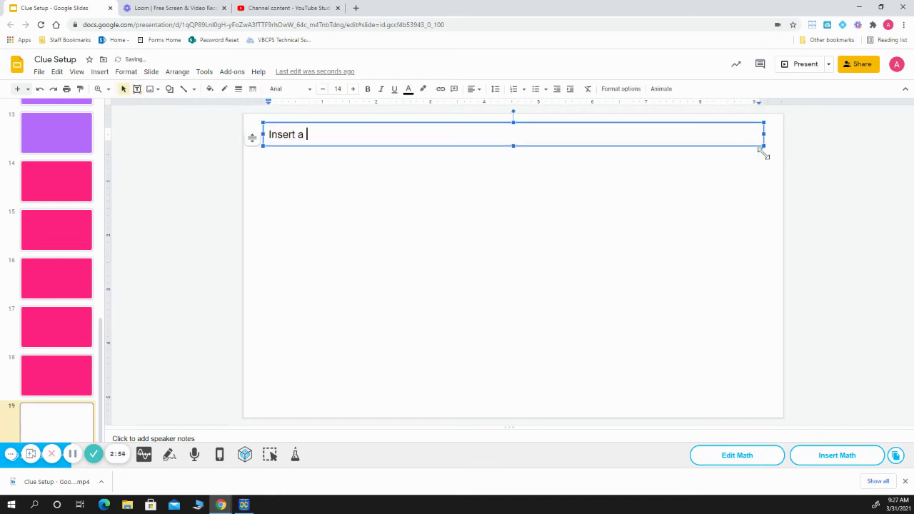
pyautogui.write('pictuerre of your work her')
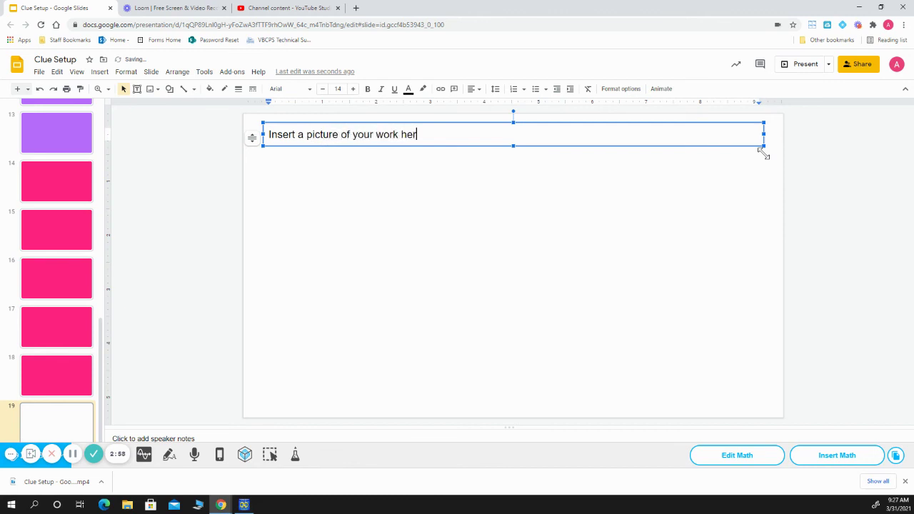
pyautogui.write('e.')
pyautogui.click(193, 203)
pyautogui.scroll(10, 75, 263)
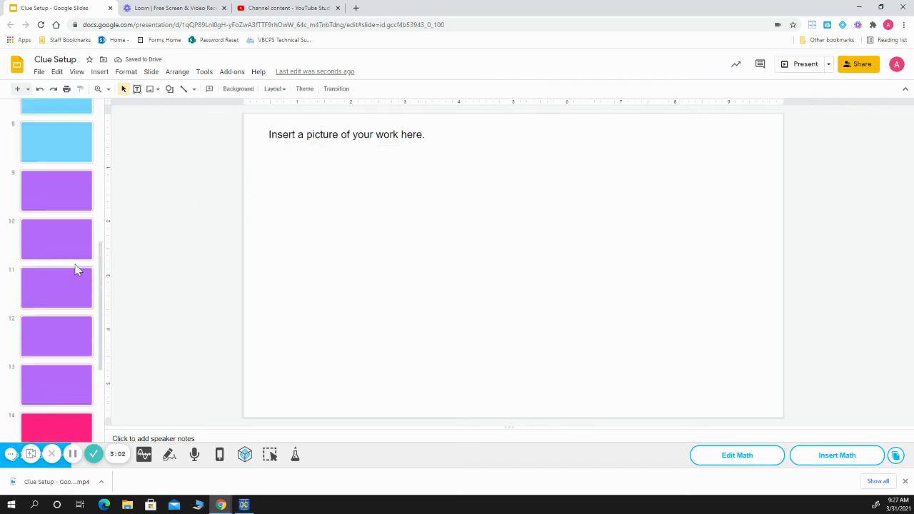
# - Return to slide 3, the clue table with X and oval markers, and scan the filmstrip
pyautogui.click(72, 240)
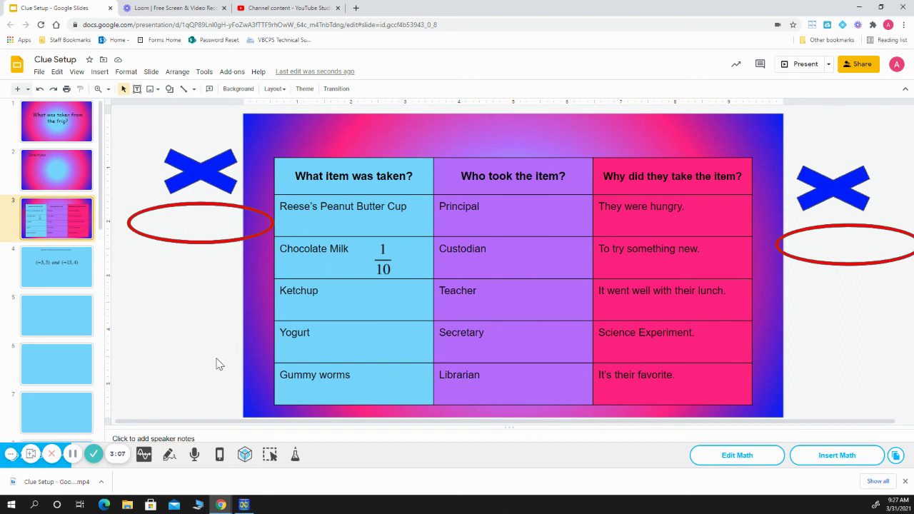
pyautogui.scroll(-5, 77, 365)
pyautogui.scroll(-4, 78, 366)
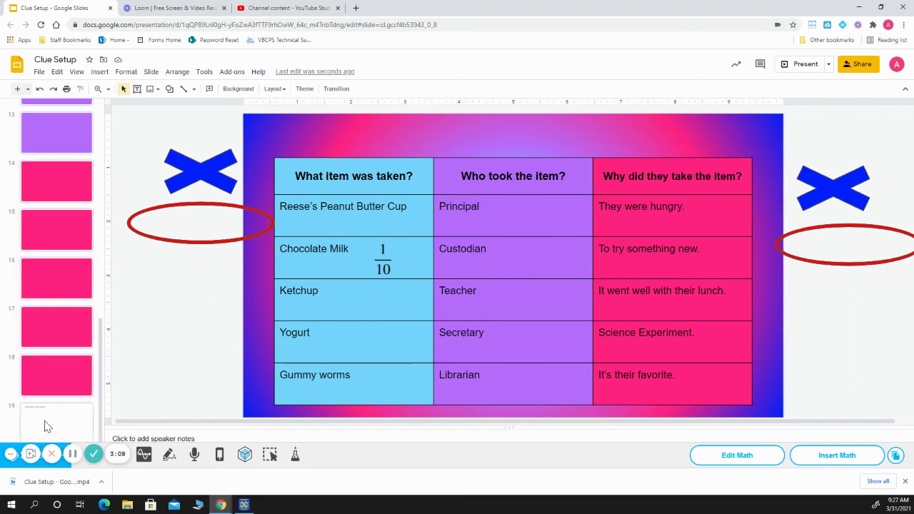
pyautogui.scroll(9, 44, 421)
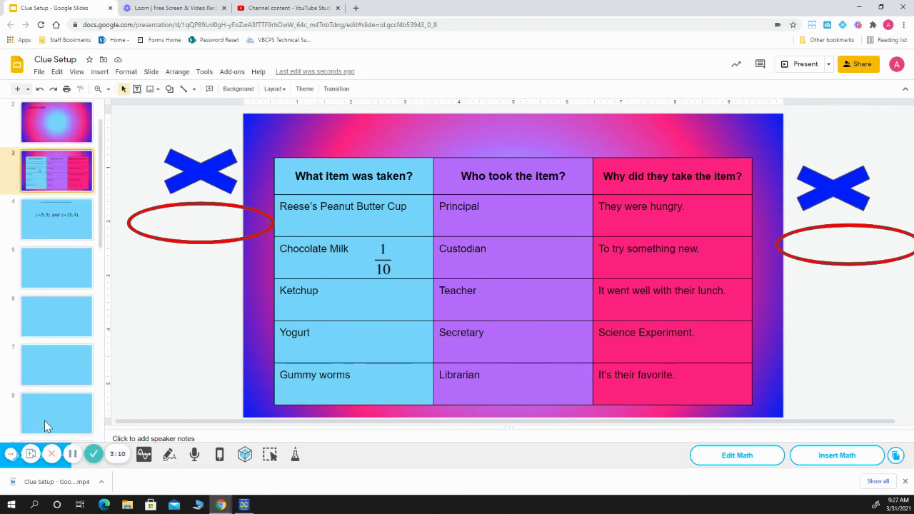